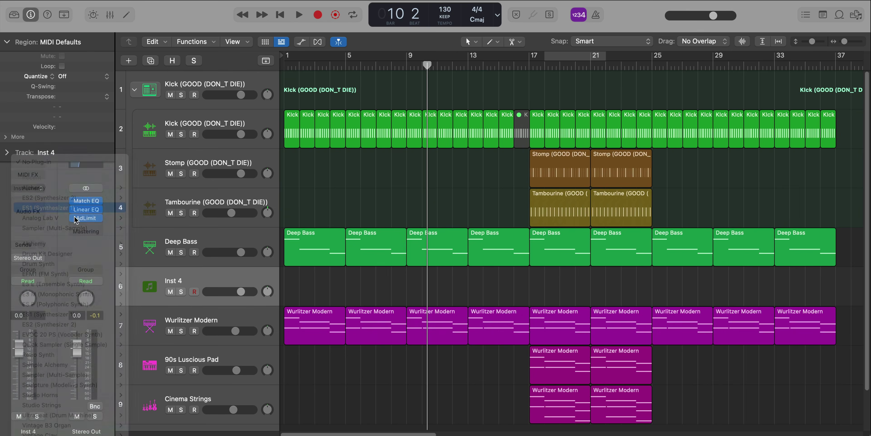
Load the ES1 synthesizer on the Inst 4 track and choose a preset from its 03 Synth Bass category.
{"action": "left_click", "coordinate": [86, 202]}
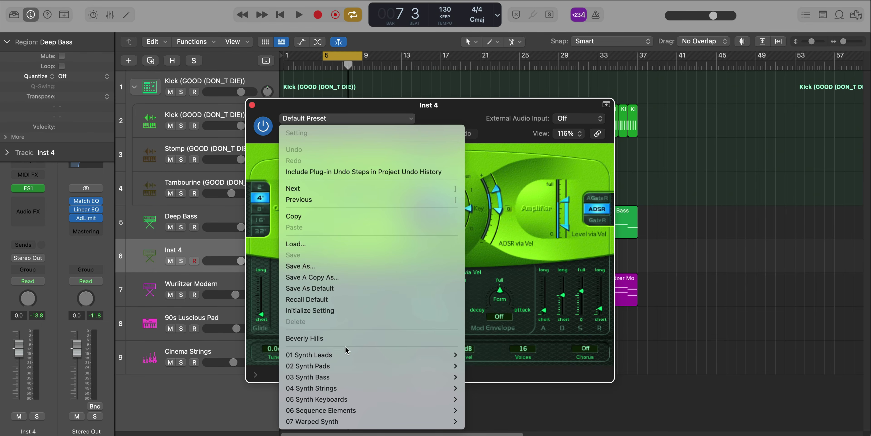
{"action": "left_click", "coordinate": [481, 376]}
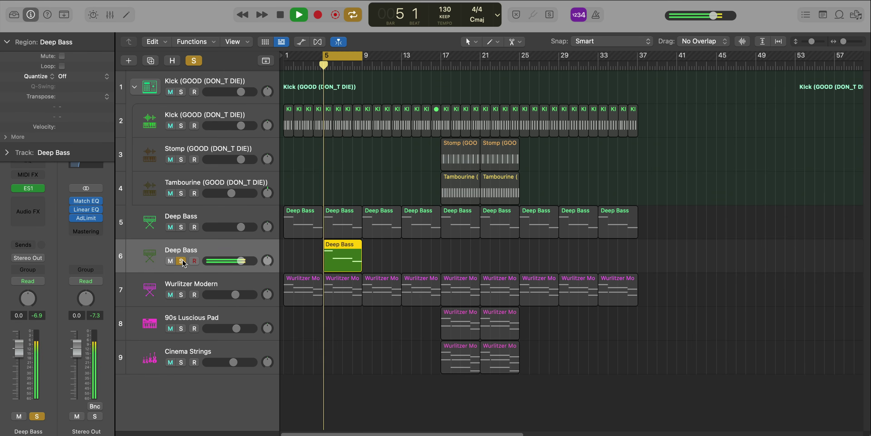
Insert Duckout on the new Deep Bass track 6 and set its side chain to the Kick (Inst 2).
{"action": "scroll", "coordinate": [288, 277], "scroll_direction": "up", "scroll_amount": 6}
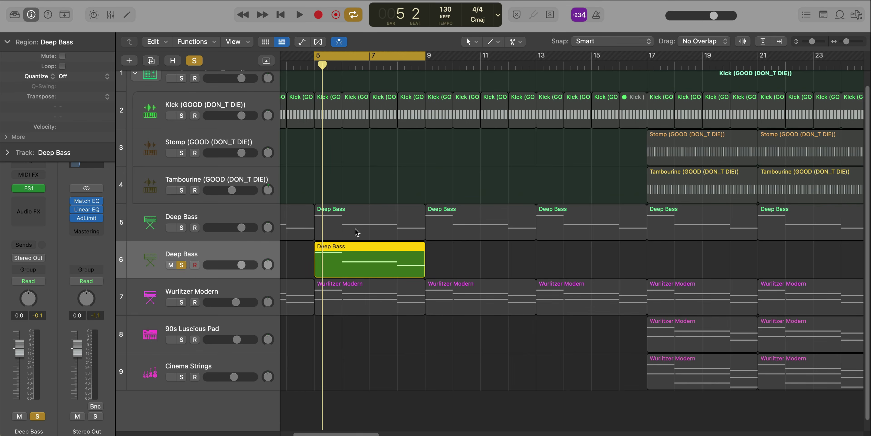
{"action": "left_click", "coordinate": [17, 201]}
{"action": "mouse_move", "coordinate": [20, 228]}
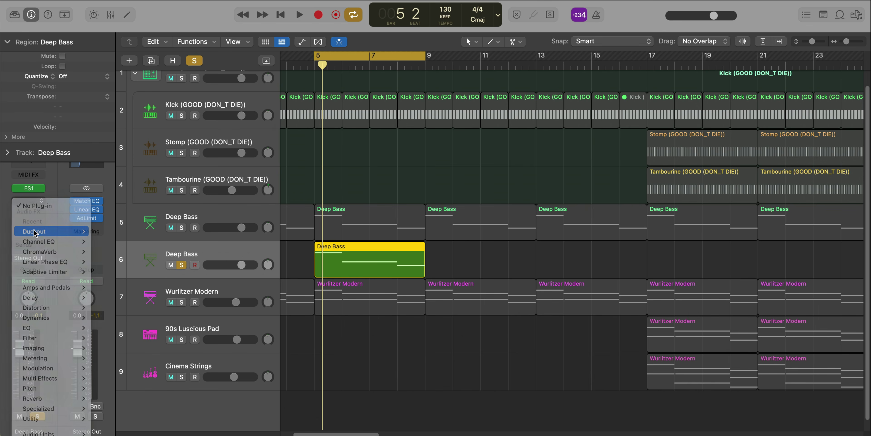
{"action": "left_click", "coordinate": [50, 224]}
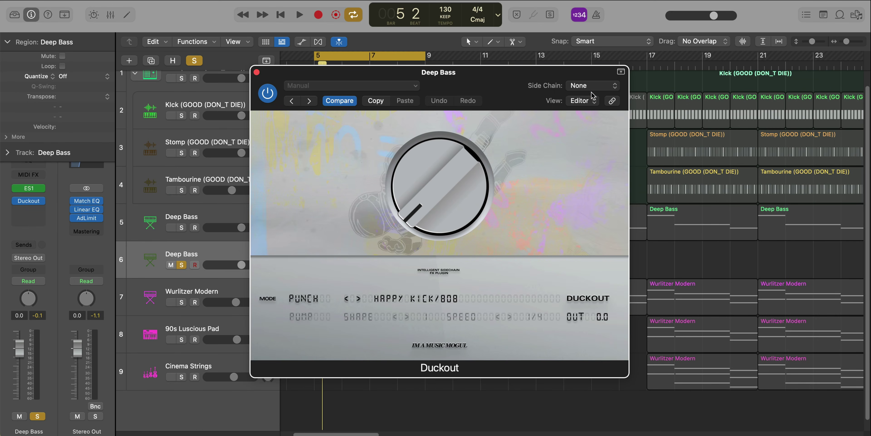
{"action": "left_click", "coordinate": [592, 87]}
{"action": "mouse_move", "coordinate": [582, 115]}
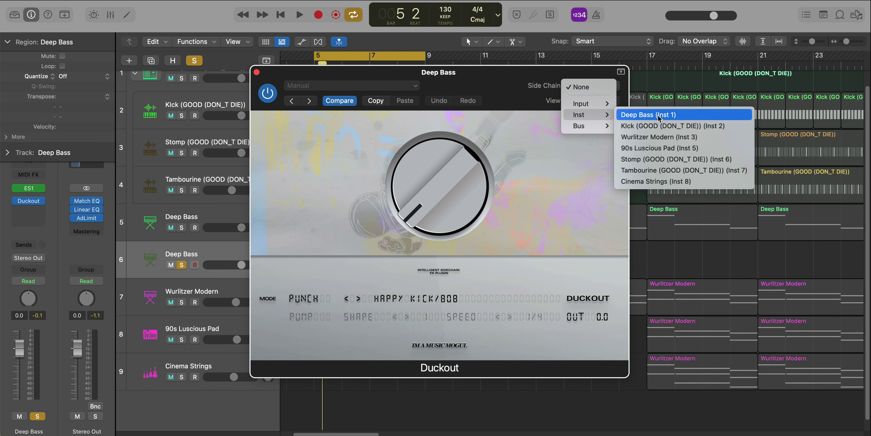
{"action": "left_click", "coordinate": [646, 128]}
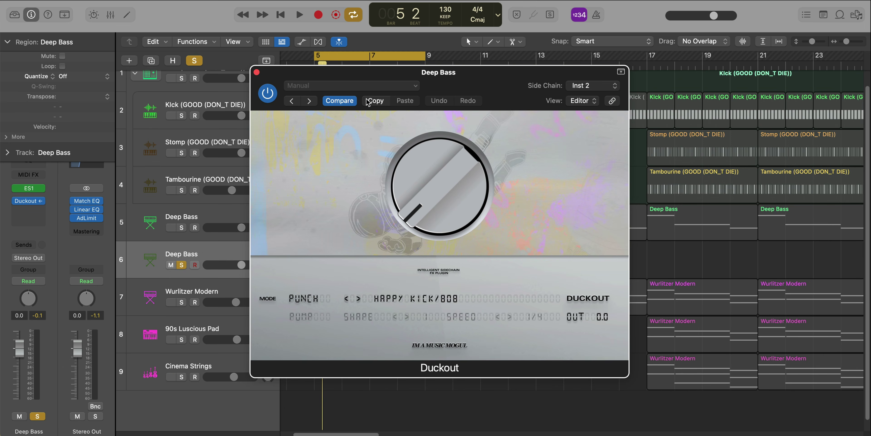
Move the Duckout window clear of the track list, solo the Kick alongside the bass, and start playback.
{"action": "left_click_drag", "start_coordinate": [456, 206], "coordinate": [440, 217]}
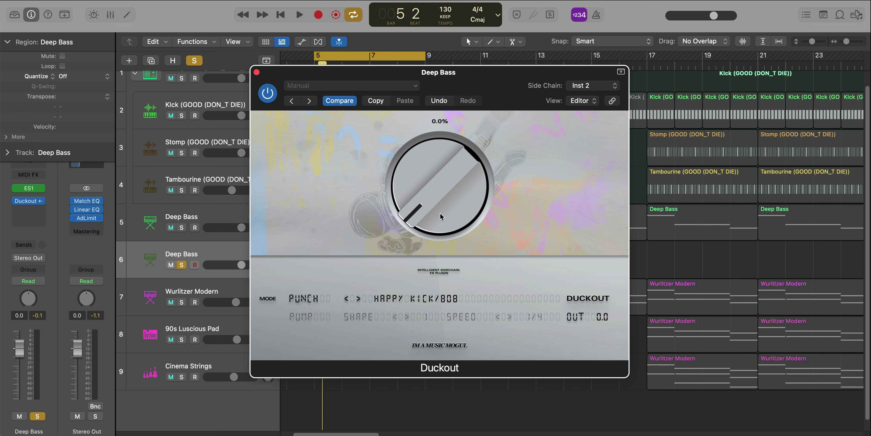
{"action": "left_click_drag", "start_coordinate": [483, 89], "coordinate": [676, 152]}
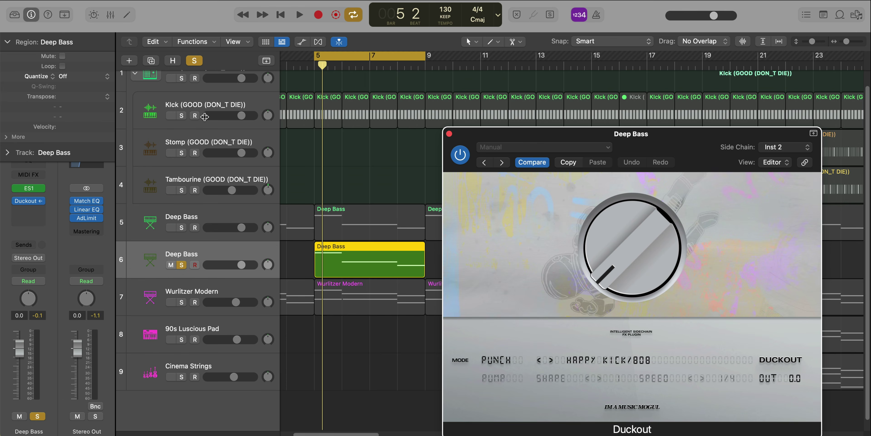
{"action": "left_click", "coordinate": [183, 115]}
{"action": "key", "text": "space"}
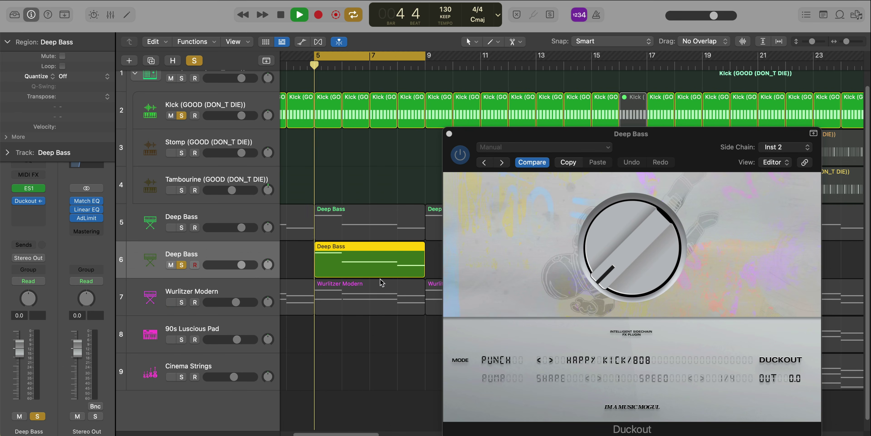
Raise Duckout's main knob during playback, and compare the bass with the effect bypassed and re-enabled.
{"action": "left_click_drag", "start_coordinate": [630, 269], "coordinate": [611, 250]}
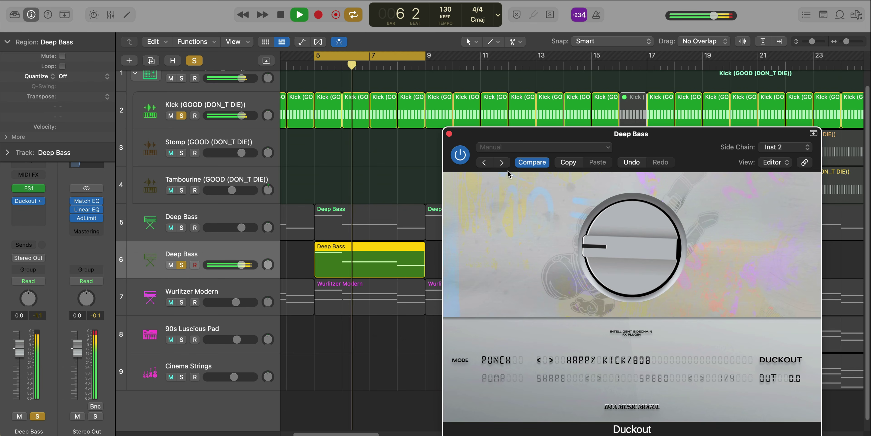
{"action": "left_click", "coordinate": [460, 155]}
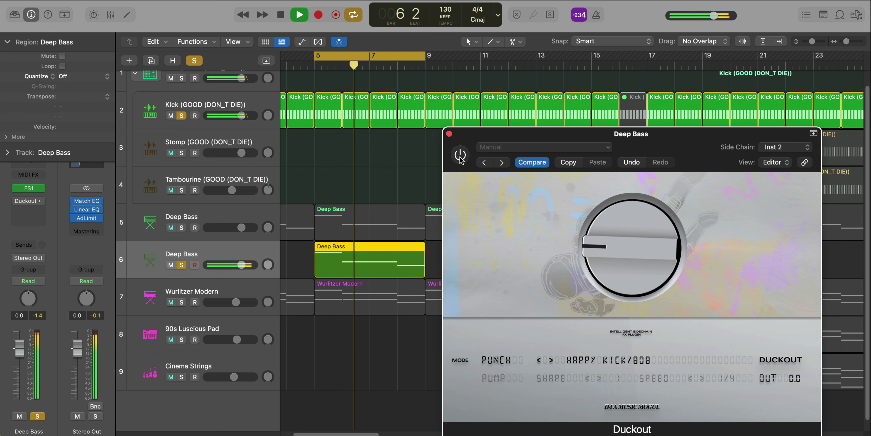
{"action": "left_click", "coordinate": [460, 157]}
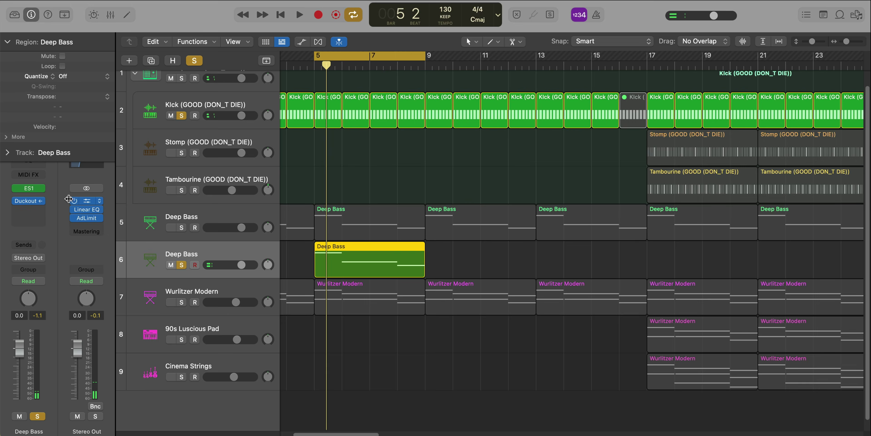
Insert the Exciter on Deep Bass track 6 and lower its frequency to about 490 Hz.
{"action": "left_click", "coordinate": [27, 210]}
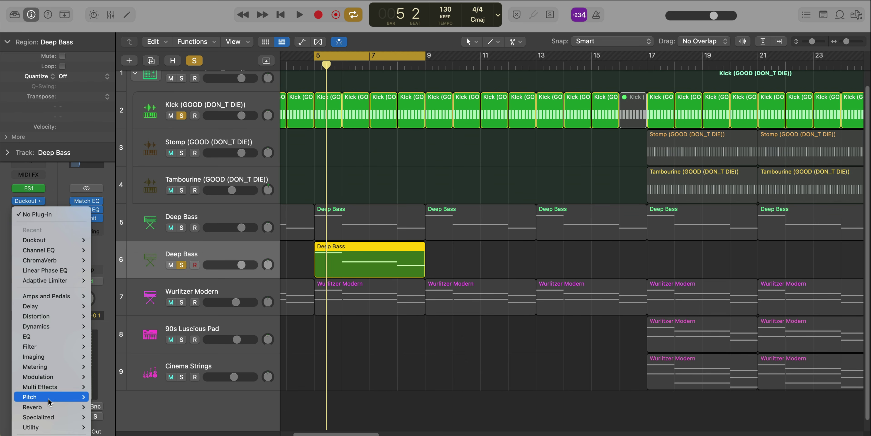
{"action": "mouse_move", "coordinate": [55, 416]}
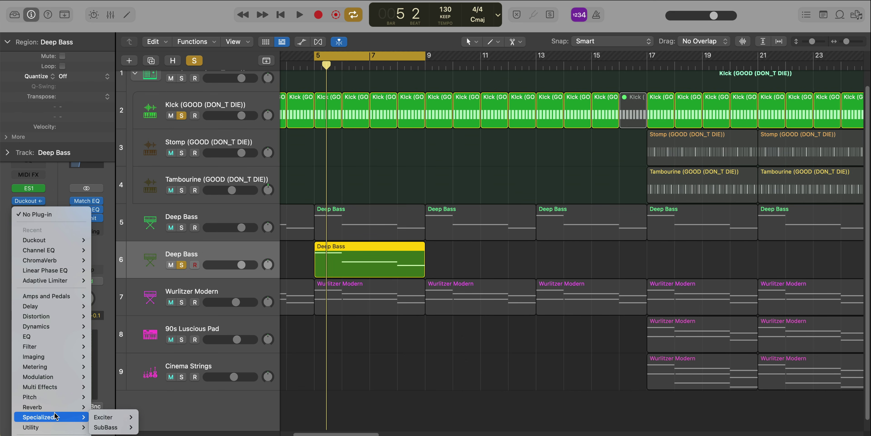
{"action": "left_click", "coordinate": [150, 417]}
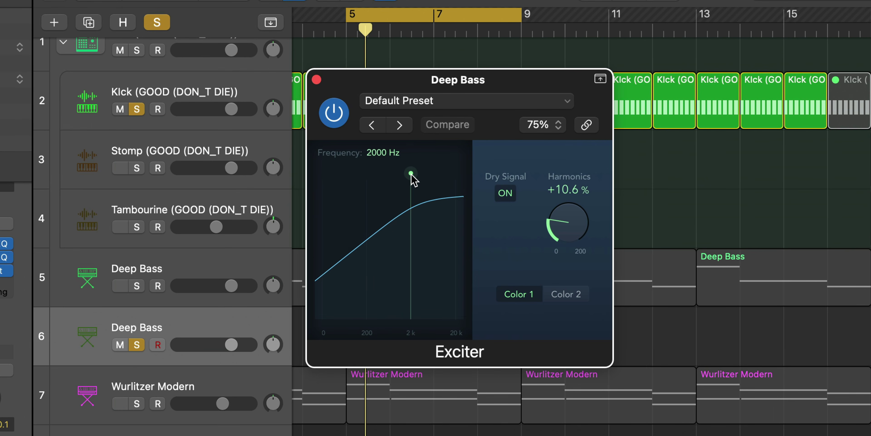
{"action": "left_click_drag", "start_coordinate": [410, 177], "coordinate": [388, 173]}
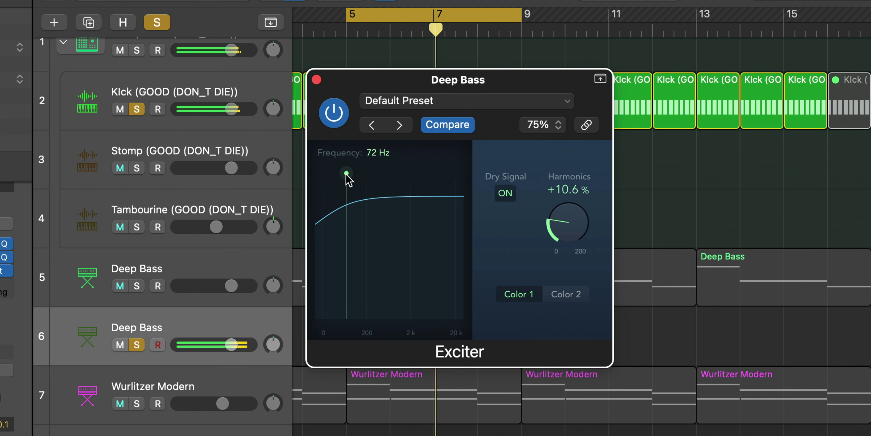
{"action": "left_click_drag", "start_coordinate": [377, 174], "coordinate": [393, 175]}
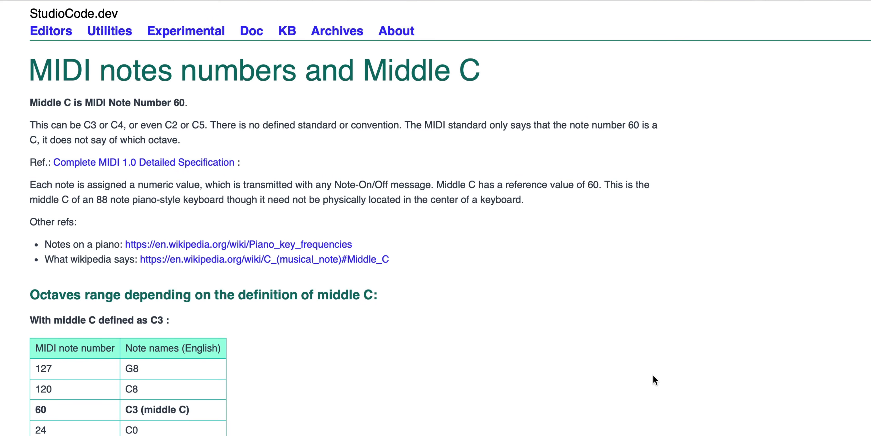
Check the MIDI note frequency table down to the bass notes, and lower the Exciter's frequency to about 310 Hz.
{"action": "scroll", "coordinate": [584, 352], "scroll_direction": "down", "scroll_amount": 3}
{"action": "scroll", "coordinate": [587, 327], "scroll_direction": "up", "scroll_amount": 3}
{"action": "scroll", "coordinate": [587, 327], "scroll_direction": "down", "scroll_amount": 15}
{"action": "scroll", "coordinate": [586, 327], "scroll_direction": "up", "scroll_amount": 5}
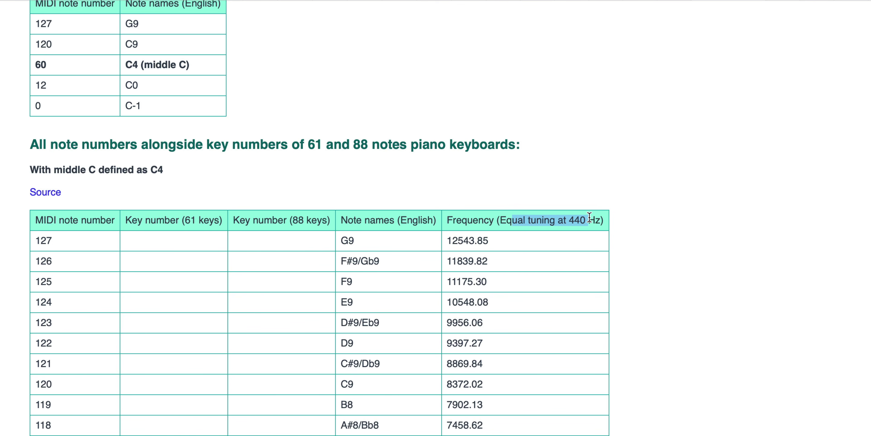
{"action": "scroll", "coordinate": [543, 358], "scroll_direction": "down", "scroll_amount": 20}
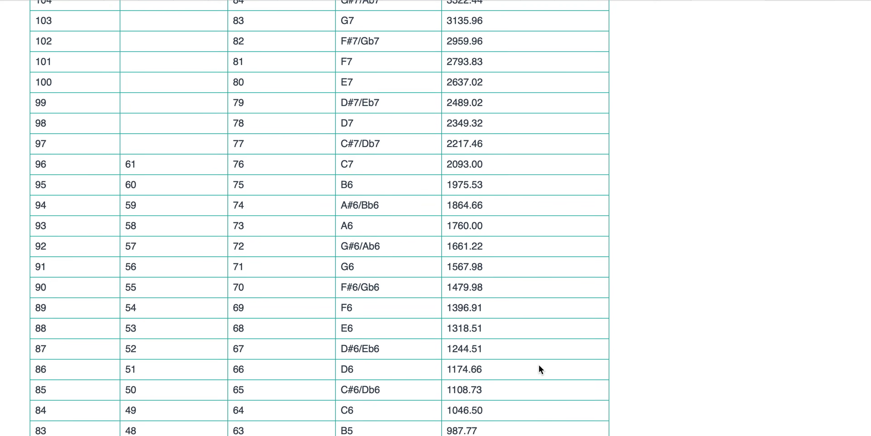
{"action": "scroll", "coordinate": [540, 365], "scroll_direction": "down", "scroll_amount": 13}
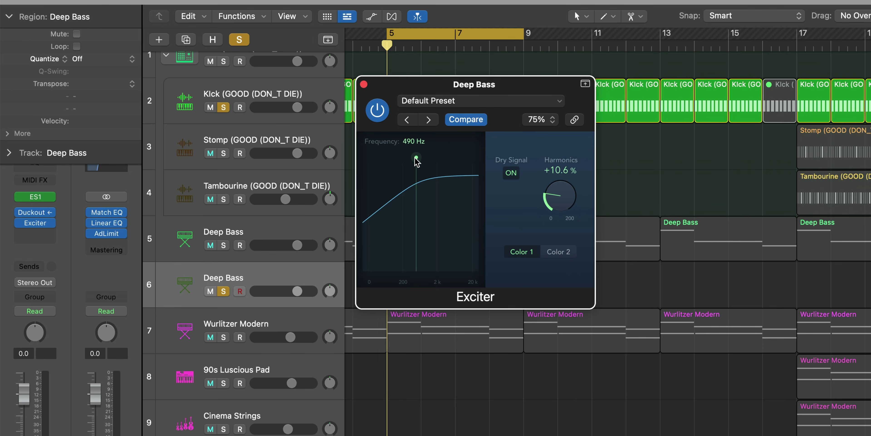
{"action": "mouse_move", "coordinate": [414, 158]}
{"action": "left_mouse_down"}
{"action": "mouse_move", "coordinate": [381, 162]}
{"action": "mouse_move", "coordinate": [432, 169]}
{"action": "mouse_move", "coordinate": [397, 166]}
{"action": "mouse_move", "coordinate": [408, 167]}
{"action": "left_mouse_up"}
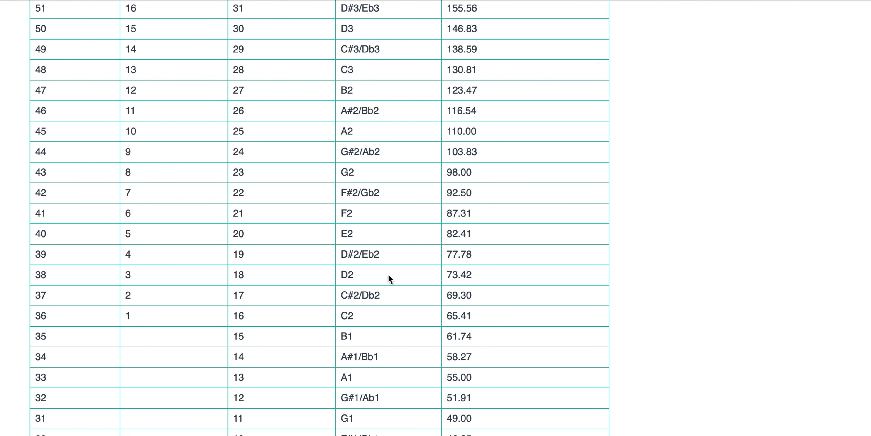
Look up the frequencies of G3 and G4 in the note table, confirm the Exciter's frequency entry, and resume playback.
{"action": "scroll", "coordinate": [385, 321], "scroll_direction": "up", "scroll_amount": 10}
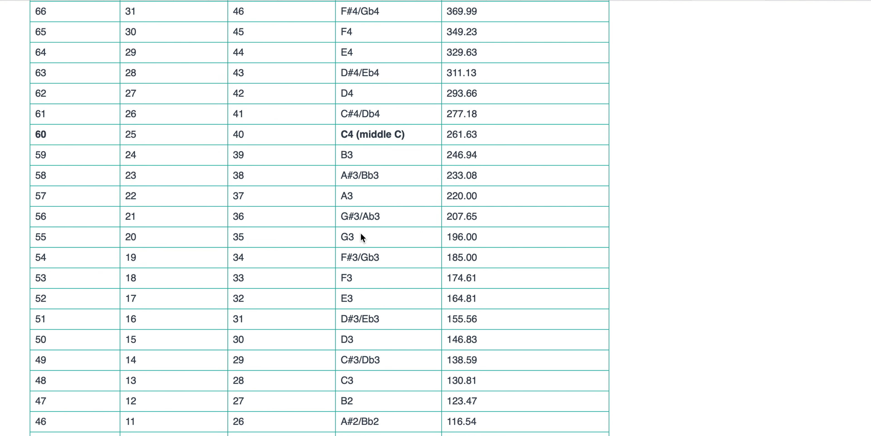
{"action": "triple_click", "coordinate": [474, 238]}
{"action": "left_click", "coordinate": [459, 237]}
{"action": "scroll", "coordinate": [463, 238], "scroll_direction": "up", "scroll_amount": 11}
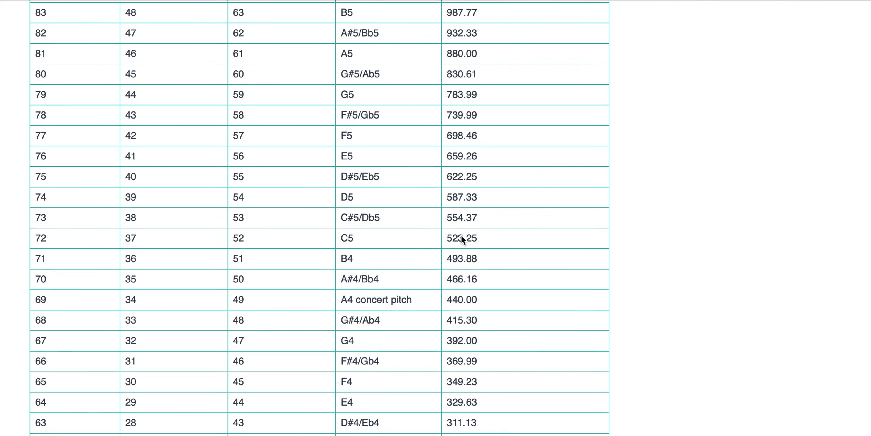
{"action": "scroll", "coordinate": [462, 236], "scroll_direction": "up", "scroll_amount": 14}
{"action": "scroll", "coordinate": [461, 236], "scroll_direction": "down", "scroll_amount": 10}
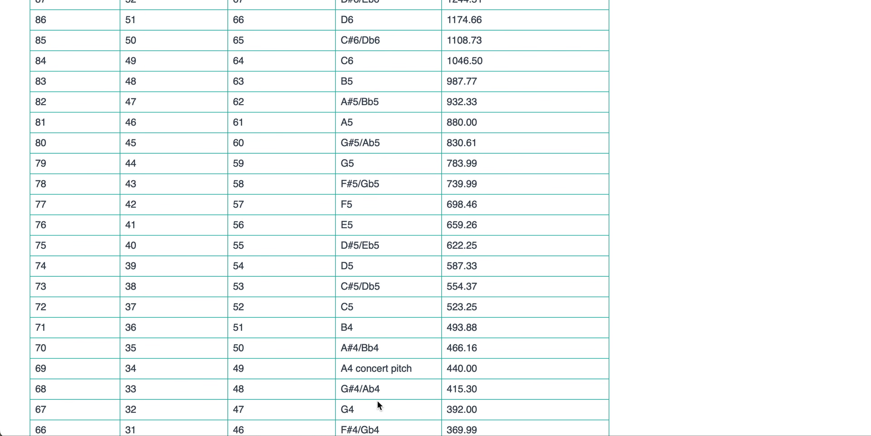
{"action": "triple_click", "coordinate": [457, 408]}
{"action": "left_click", "coordinate": [457, 408]}
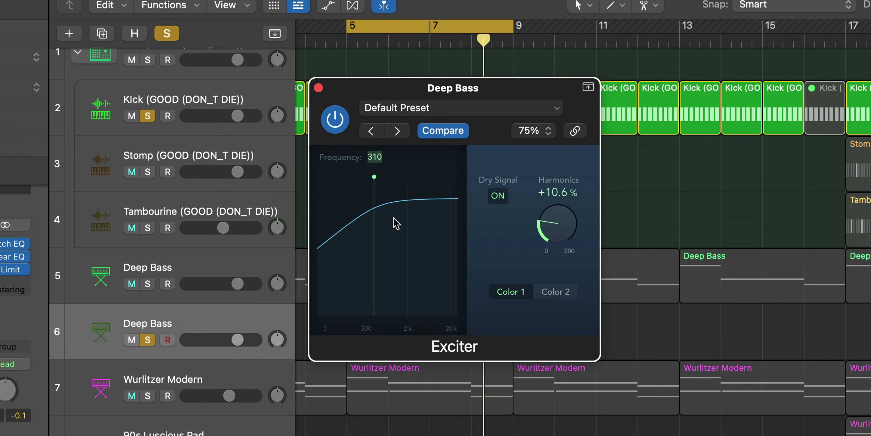
{"action": "key", "text": "Return"}
{"action": "key", "text": "space"}
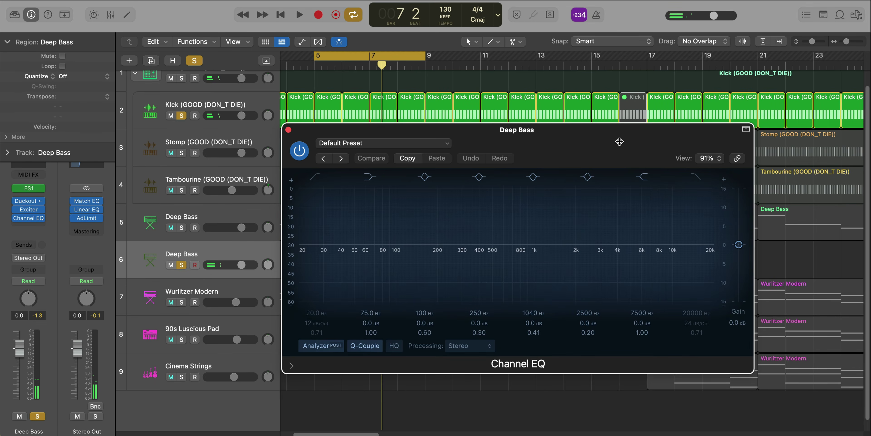
Lower the gain and frequency of the Channel EQ's high-shelf band on the Deep Bass during playback.
{"action": "left_click_drag", "start_coordinate": [620, 141], "coordinate": [519, 117]}
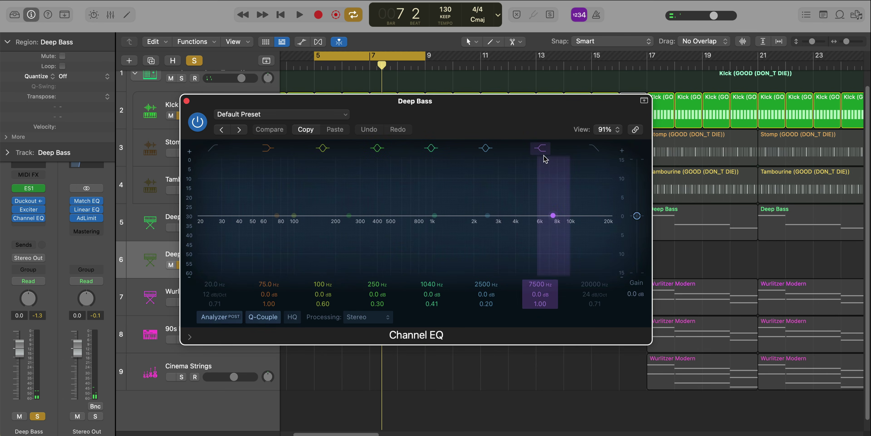
{"action": "key", "text": "space"}
{"action": "left_click_drag", "start_coordinate": [561, 215], "coordinate": [443, 253]}
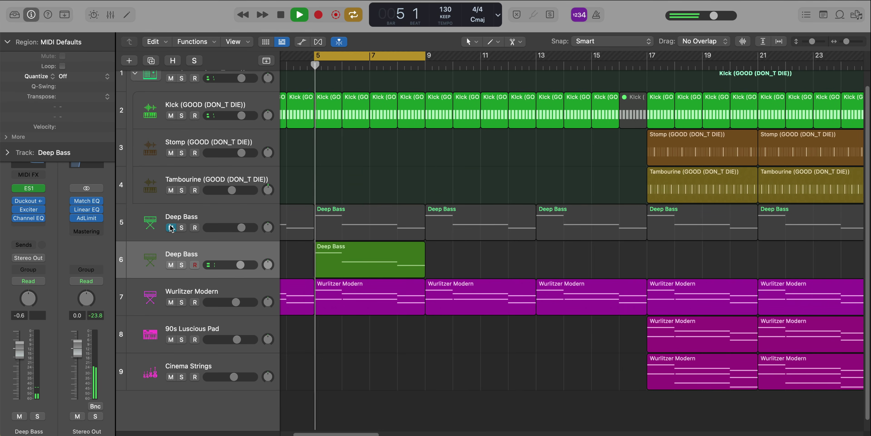
Repeat the Deep Bass region on track 6 once, starting at bar 9, and turn off cycle mode.
{"action": "left_click", "coordinate": [343, 375], "text": "ctrl+alt"}
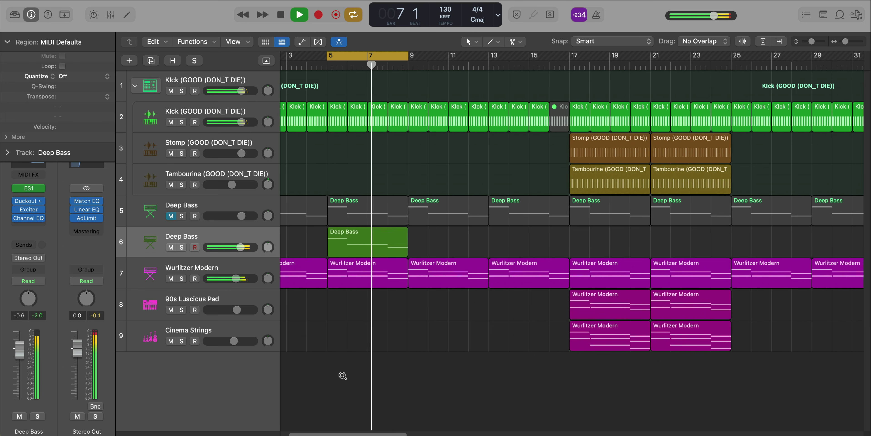
{"action": "left_click", "coordinate": [368, 239]}
{"action": "key", "text": "super+r"}
{"action": "key", "text": "c"}
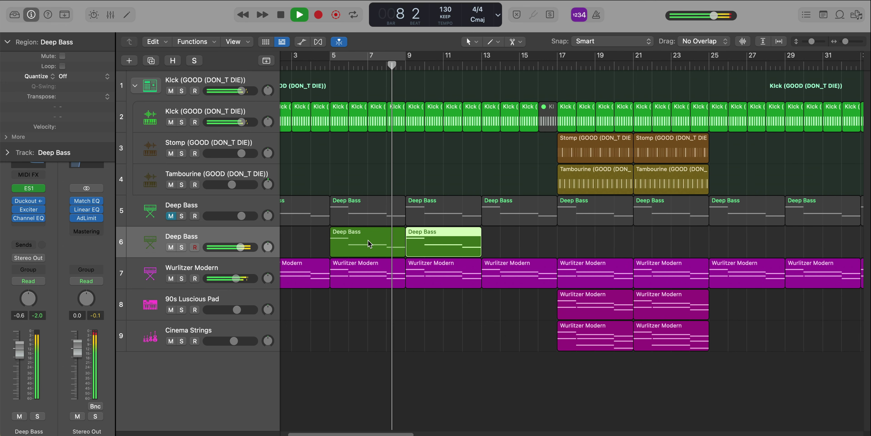